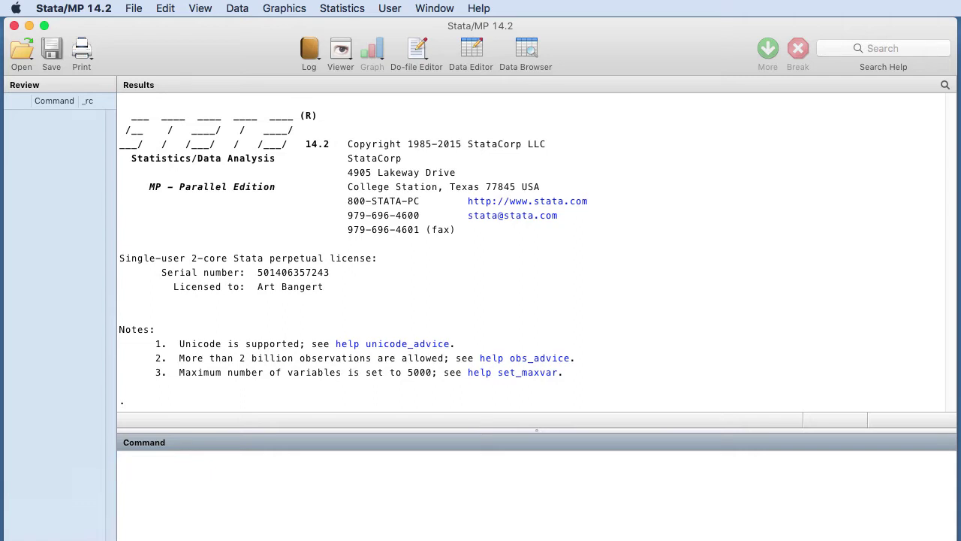
# Step: Open the GEMS.dta dataset from the Stata 501 folder via File > Open
pyautogui.click(134, 9)
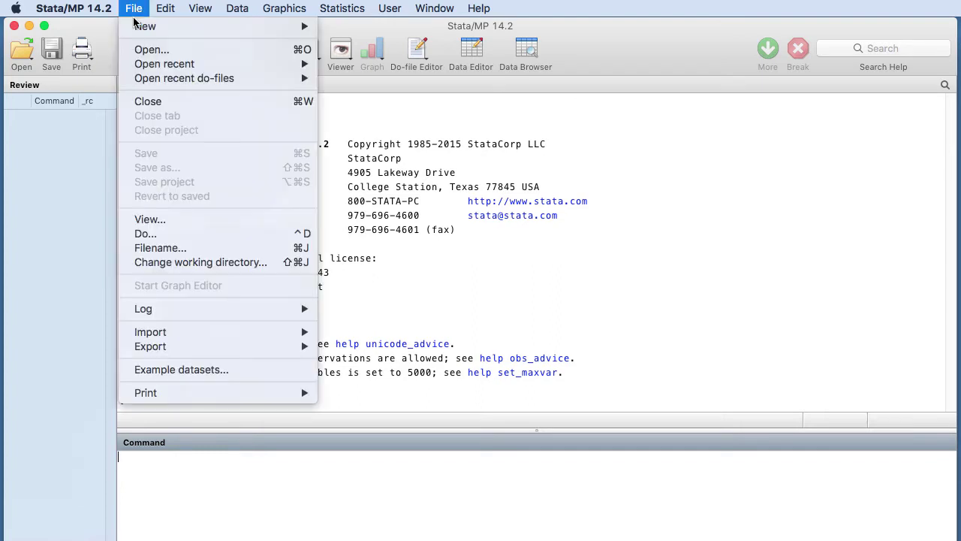
pyautogui.click(140, 51)
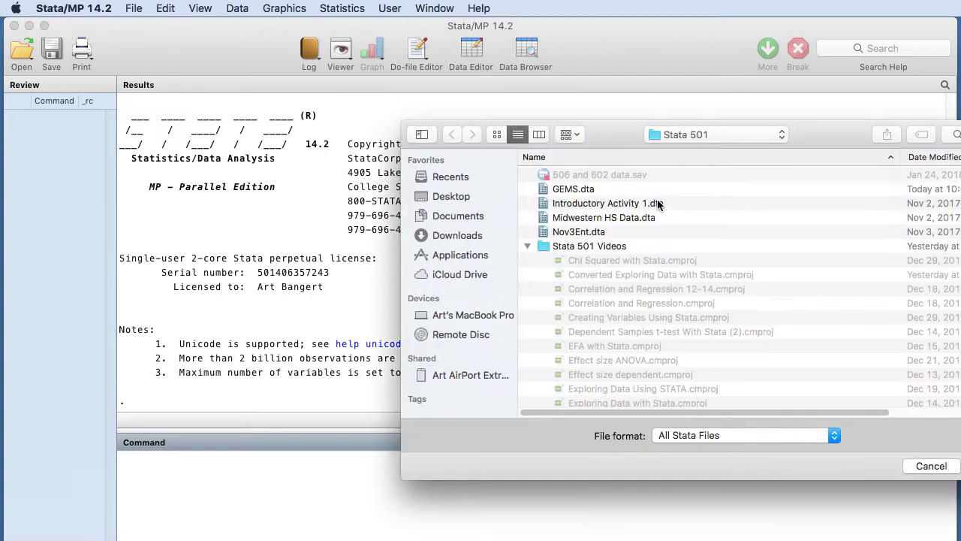
pyautogui.click(580, 191)
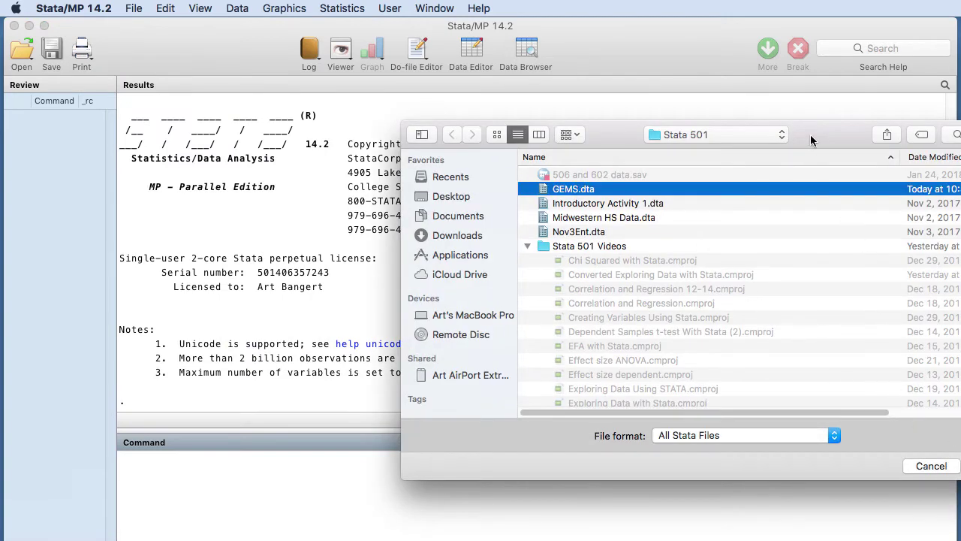
pyautogui.moveTo(810, 135); pyautogui.dragTo(652, 136)
pyautogui.click(825, 465)
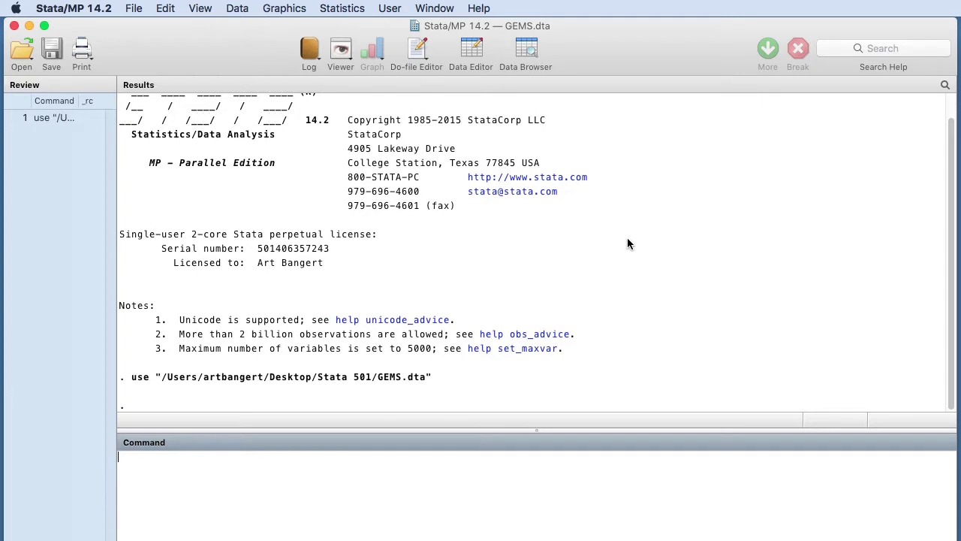
# Step: Open the Data Browser on GEMS.dta and scroll right toward the Remedial_Math column
pyautogui.click(527, 48)
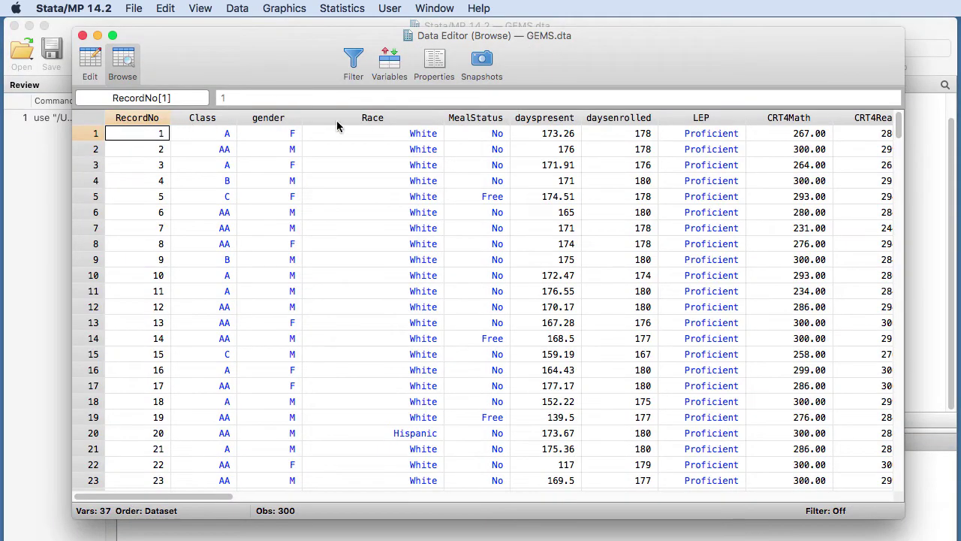
pyautogui.moveTo(272, 29); pyautogui.dragTo(212, 30)
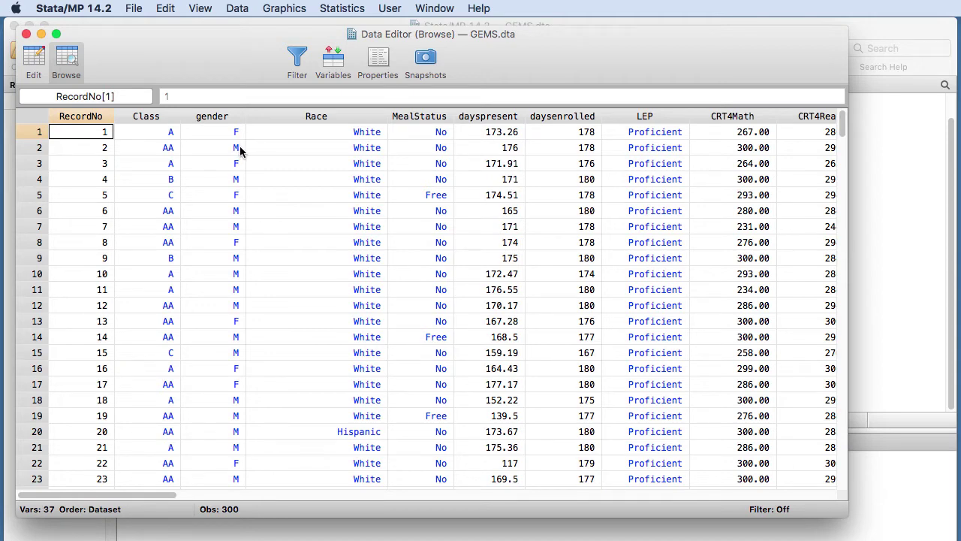
pyautogui.moveTo(173, 496); pyautogui.dragTo(713, 485)
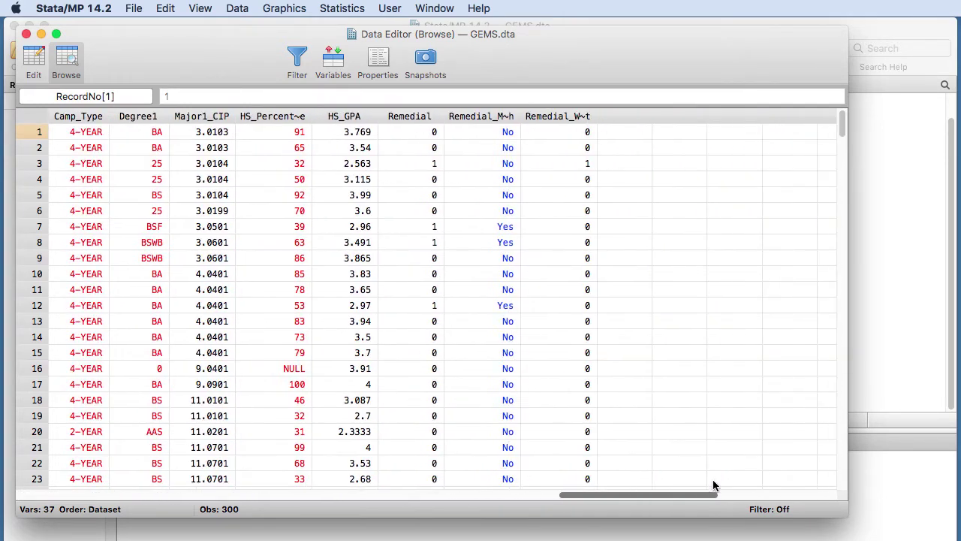
# Step: Inspect Remedial_Math cells to confirm a Yes value is stored as 1
pyautogui.click(523, 117)
pyautogui.click(481, 133)
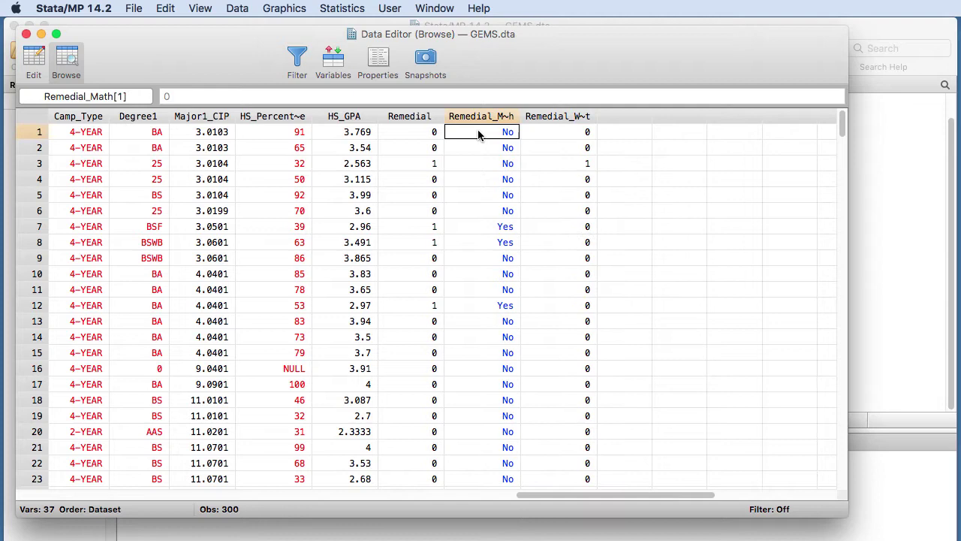
pyautogui.click(478, 225)
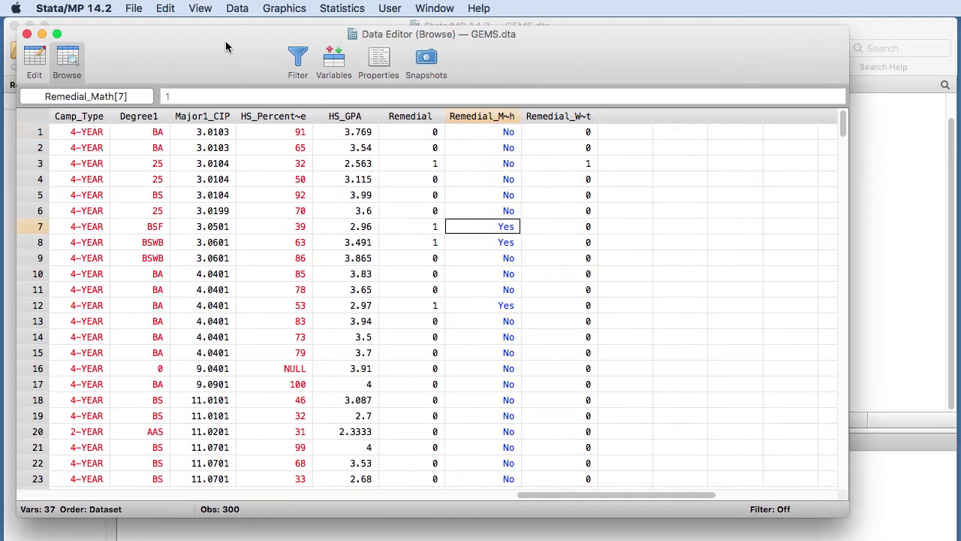
pyautogui.moveTo(225, 41); pyautogui.dragTo(268, 42)
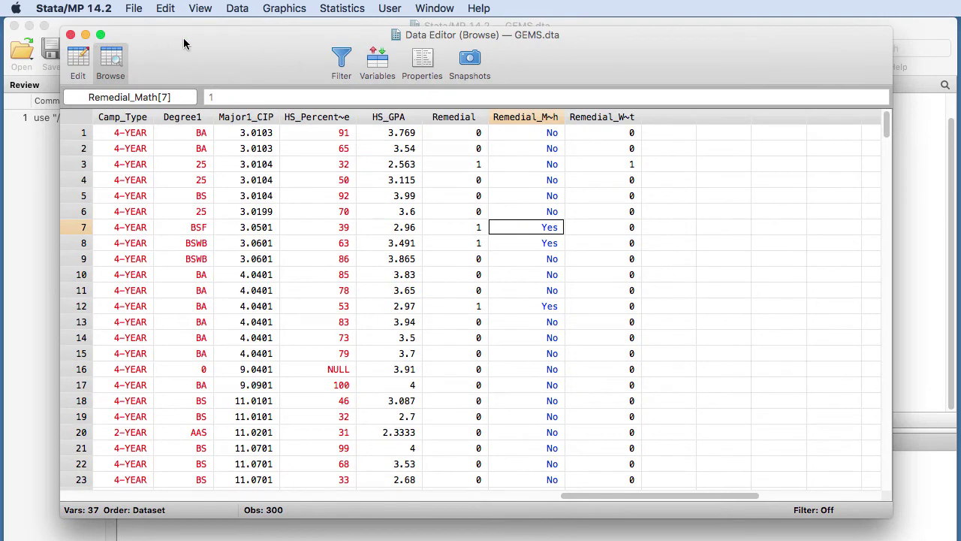
# Step: Browse Statistics > Summaries, tables, and tests > Frequency tables, then dismiss it unchosen
pyautogui.click(342, 9)
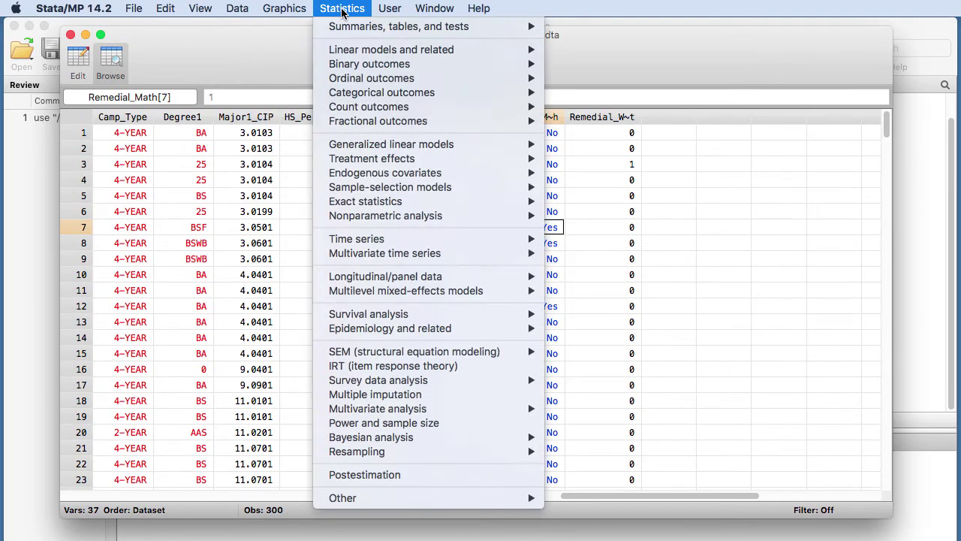
pyautogui.moveTo(343, 30)
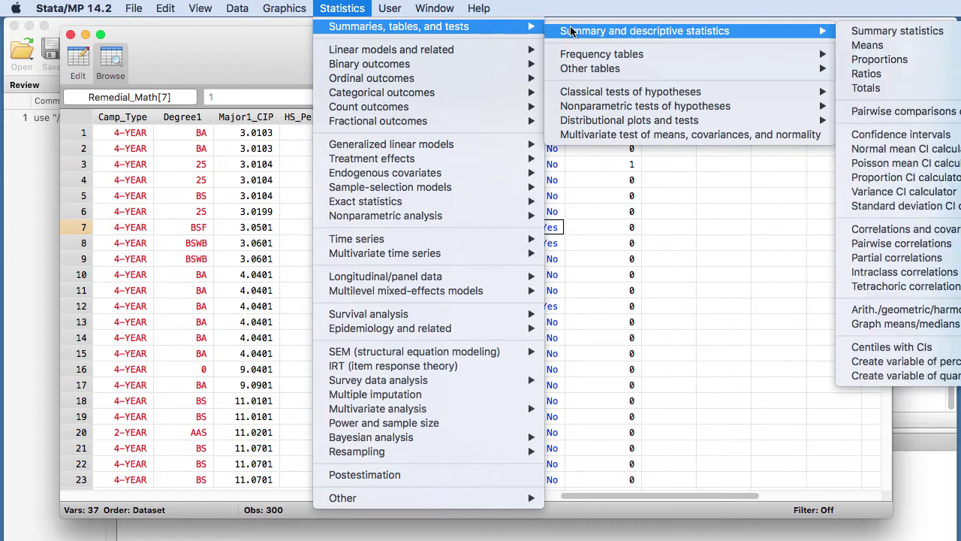
pyautogui.moveTo(574, 59)
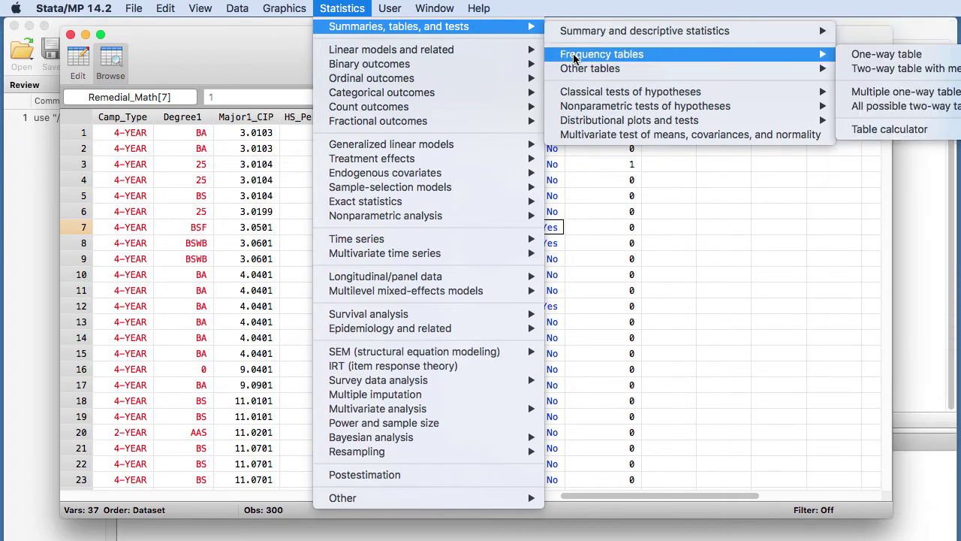
pyautogui.click(614, 267)
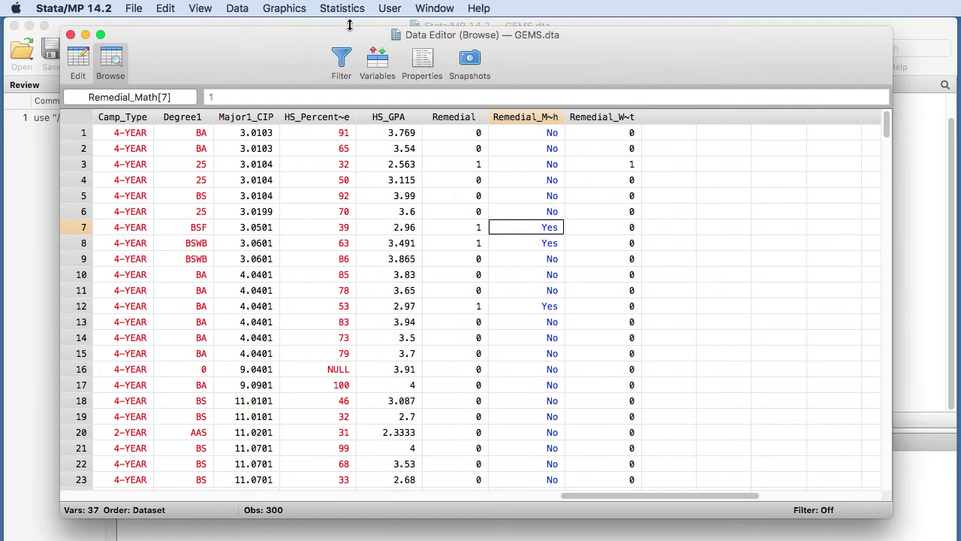
# Step: Close the Data Editor and bring the main Stata window forward, shifted left
pyautogui.moveTo(341, 36); pyautogui.dragTo(276, 44)
pyautogui.click(478, 8)
pyautogui.click(744, 22)
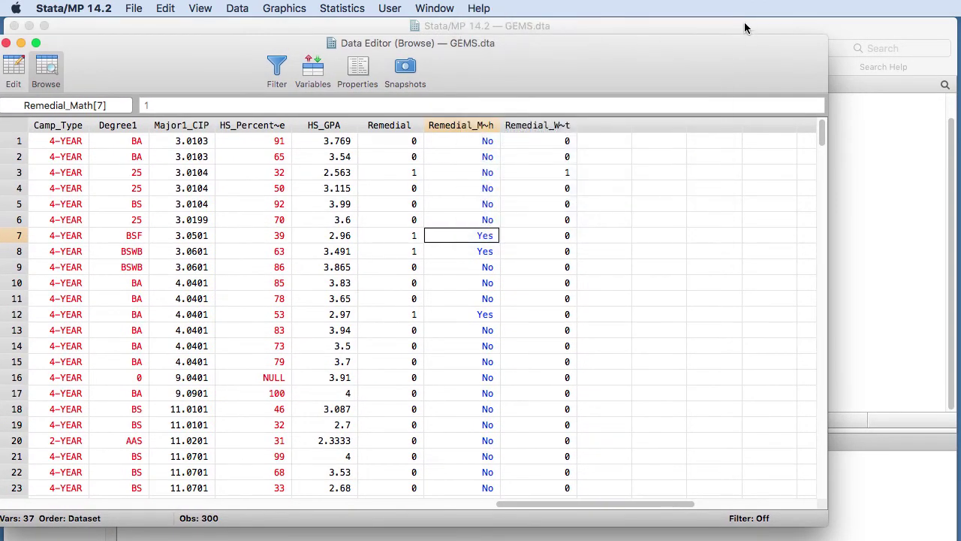
pyautogui.moveTo(773, 31); pyautogui.dragTo(696, 31)
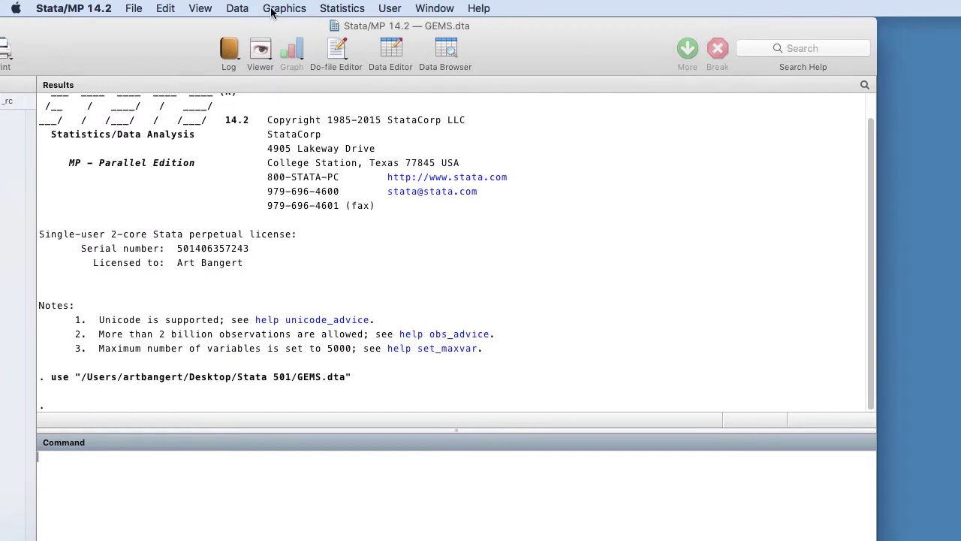
# Step: Reopen Statistics > Summaries, tables, and tests > Frequency tables to show the table submenu
pyautogui.click(339, 8)
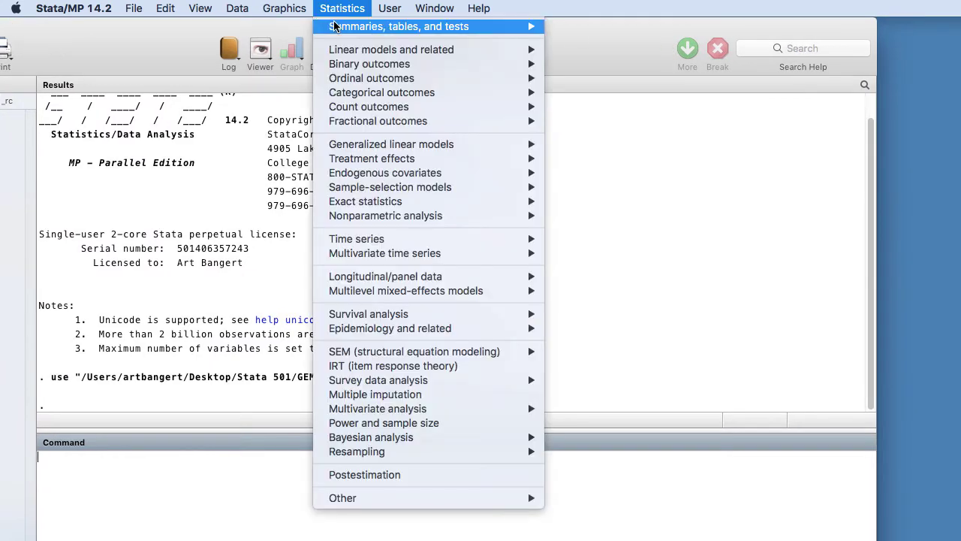
pyautogui.moveTo(335, 28)
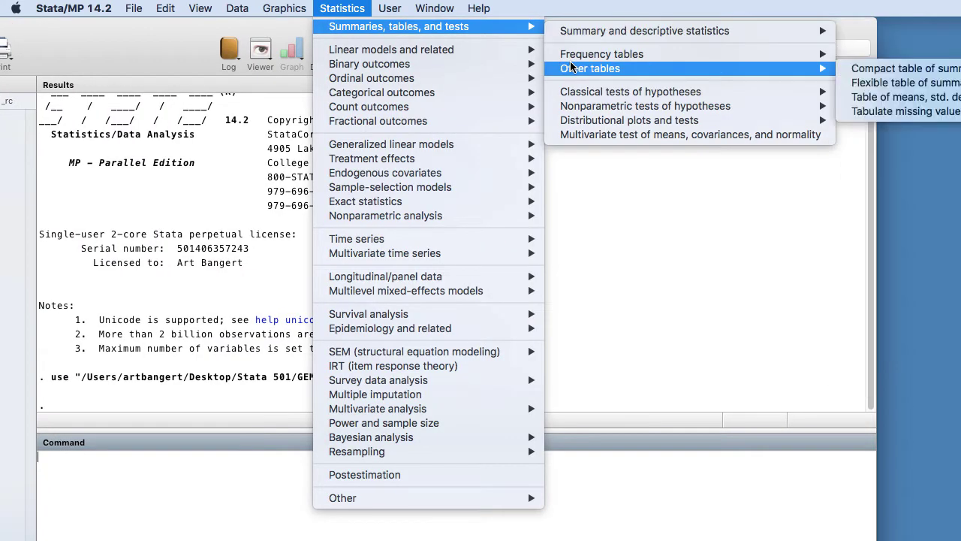
pyautogui.moveTo(574, 59)
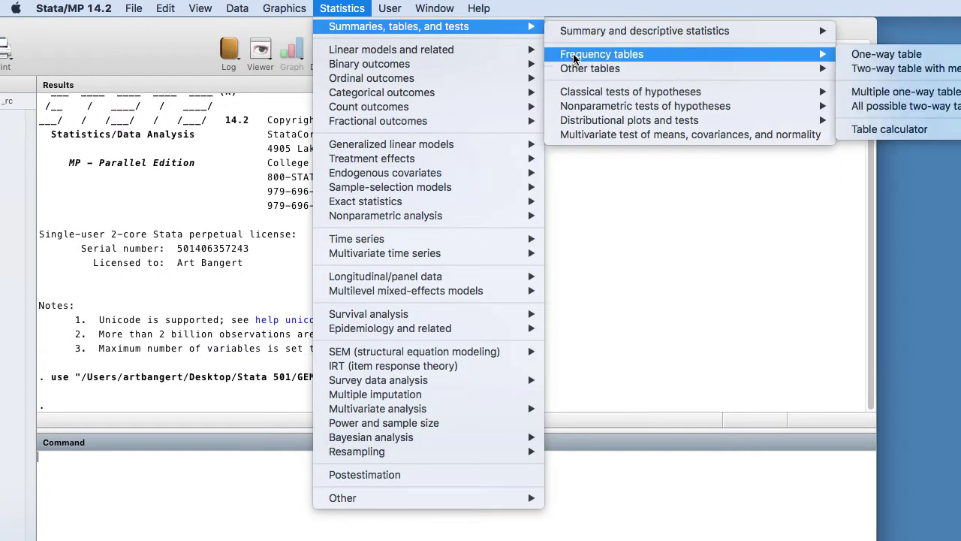
# Step: Set up a two-way table with gender as rows, Remedial_Math as columns, plus within-row and within-column percentages
pyautogui.click(872, 68)
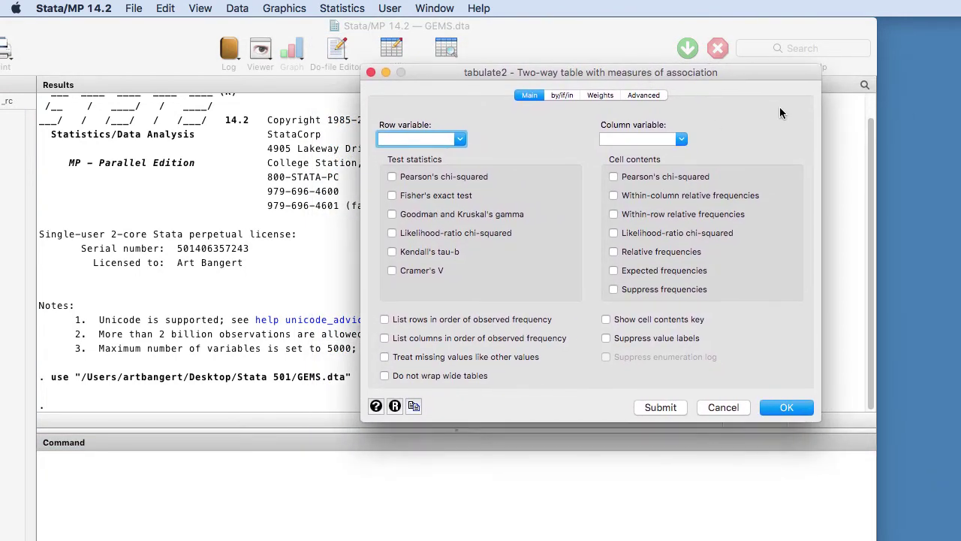
pyautogui.click(460, 140)
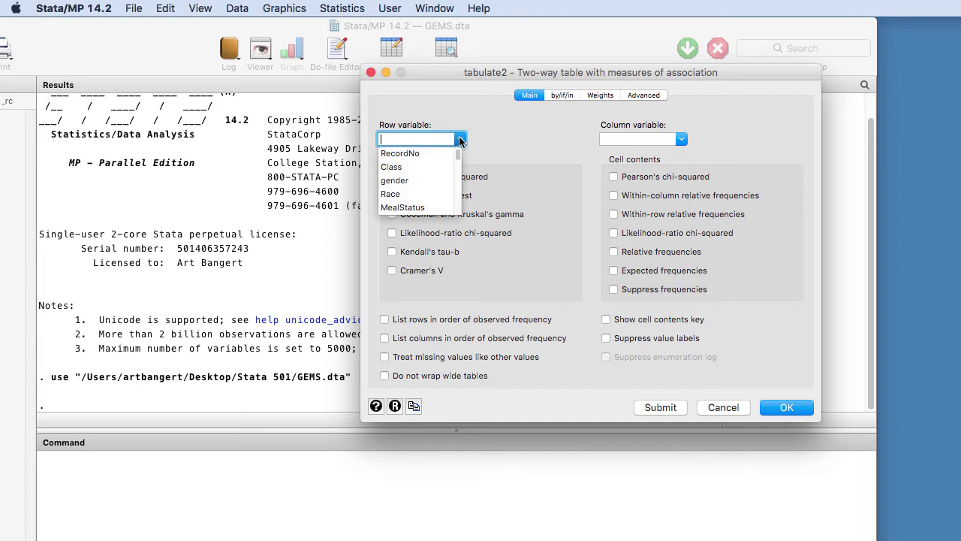
pyautogui.click(428, 181)
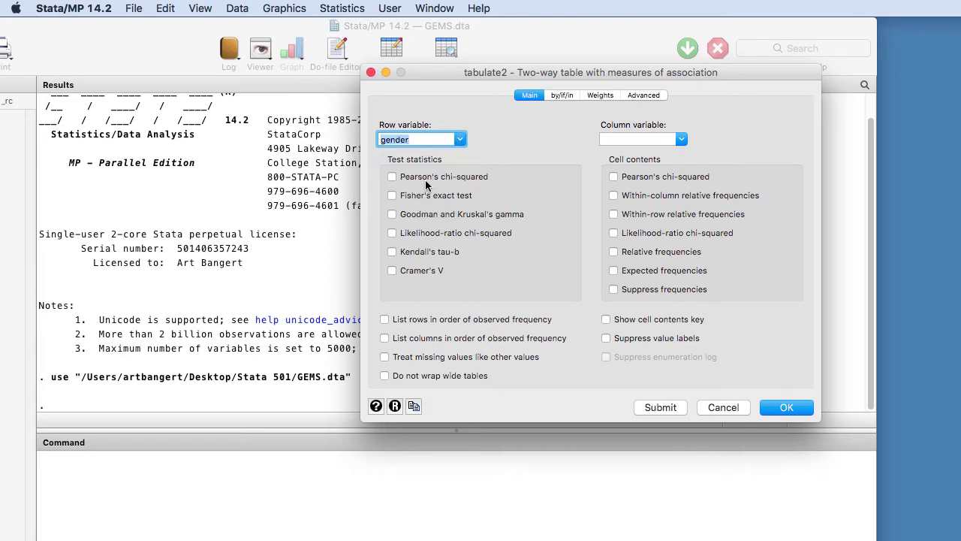
pyautogui.click(681, 139)
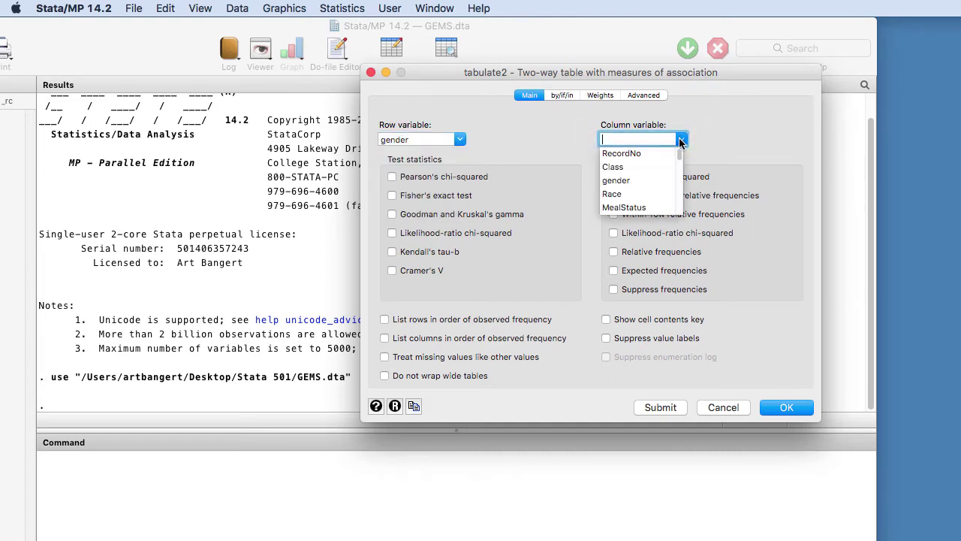
pyautogui.moveTo(680, 162); pyautogui.dragTo(681, 213)
pyautogui.click(655, 207)
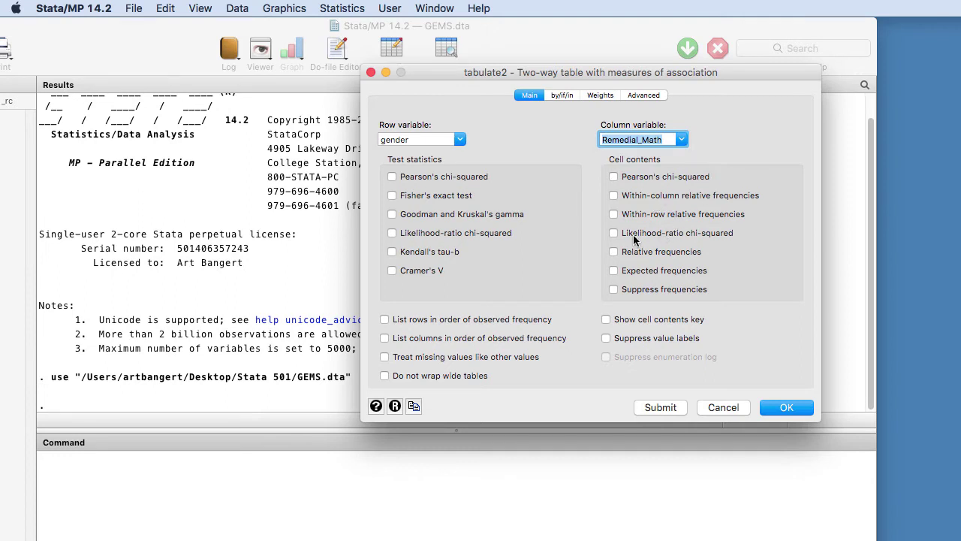
pyautogui.click(614, 196)
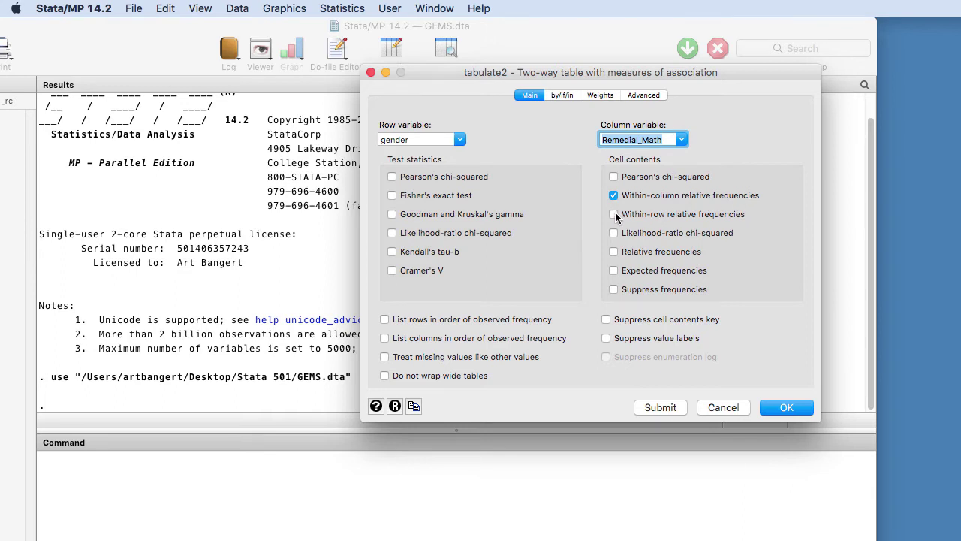
pyautogui.click(613, 215)
# Step: Run tabulate gender Remedial_Math, column row and show the rest of the output including totals
pyautogui.click(779, 406)
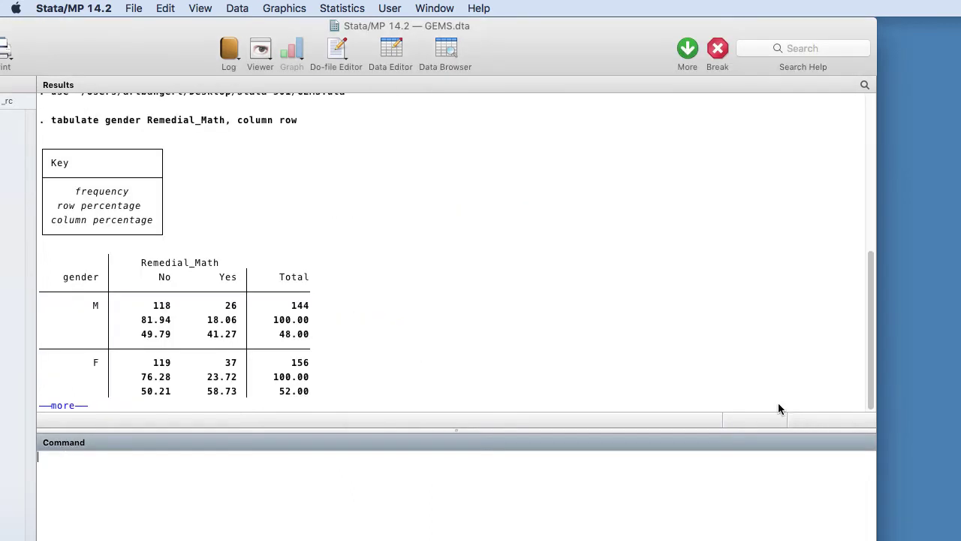
pyautogui.click(54, 409)
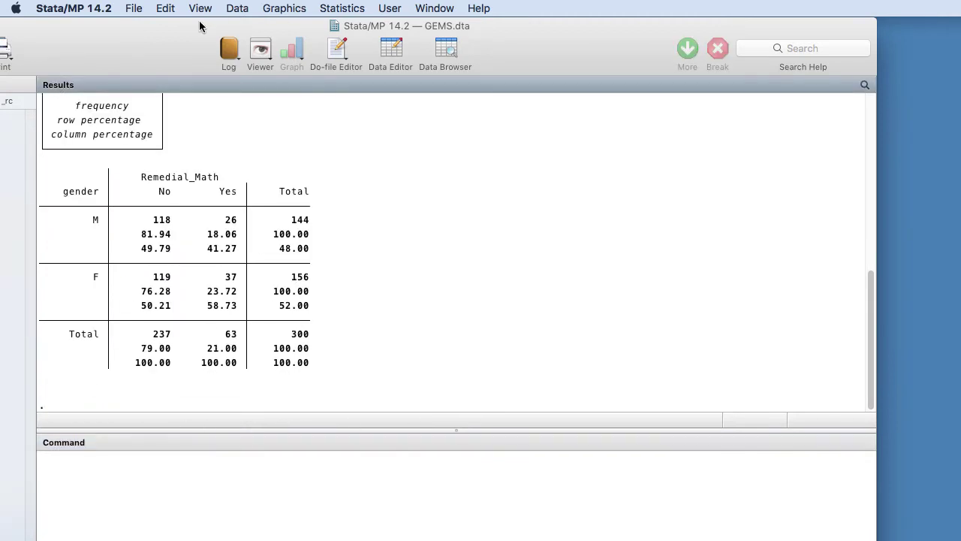
pyautogui.moveTo(183, 37); pyautogui.dragTo(236, 35)
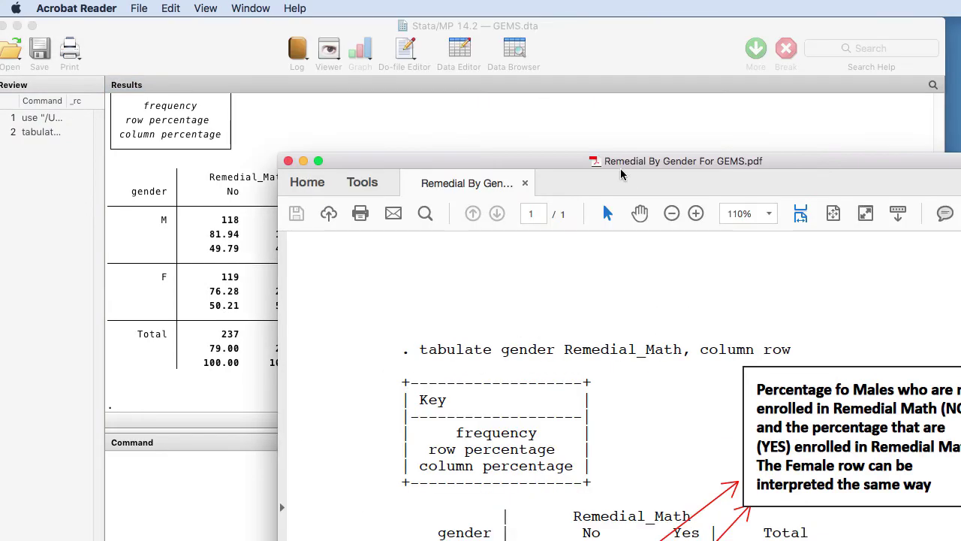
# Step: Place the PDF over Stata and zoom to 75% so the table and both callouts fit
pyautogui.moveTo(583, 166); pyautogui.dragTo(386, 25)
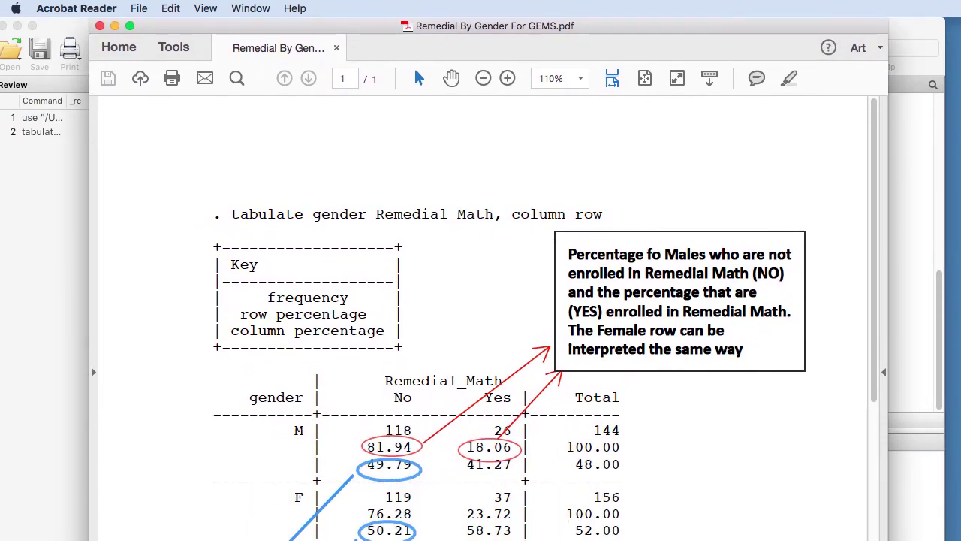
pyautogui.scroll(-4, 314, 240)
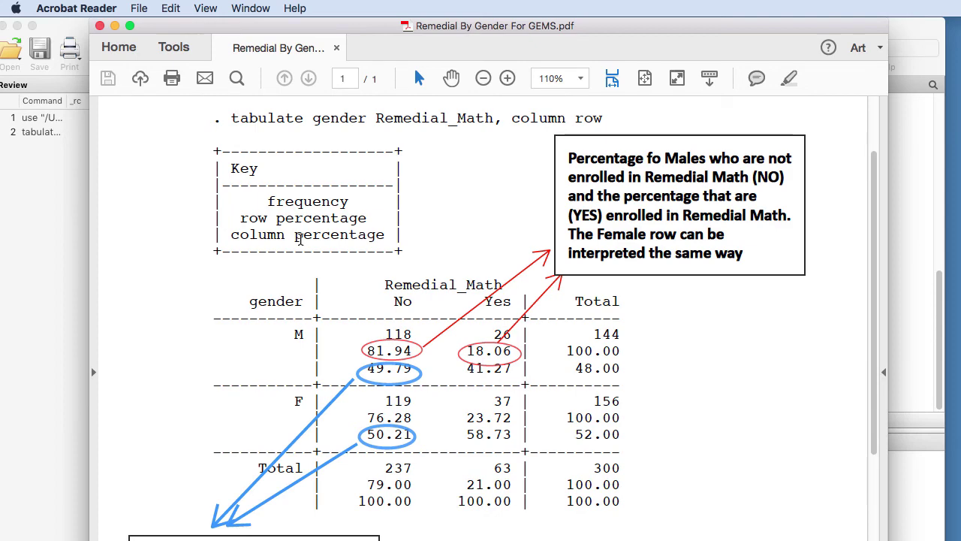
pyautogui.click(582, 80)
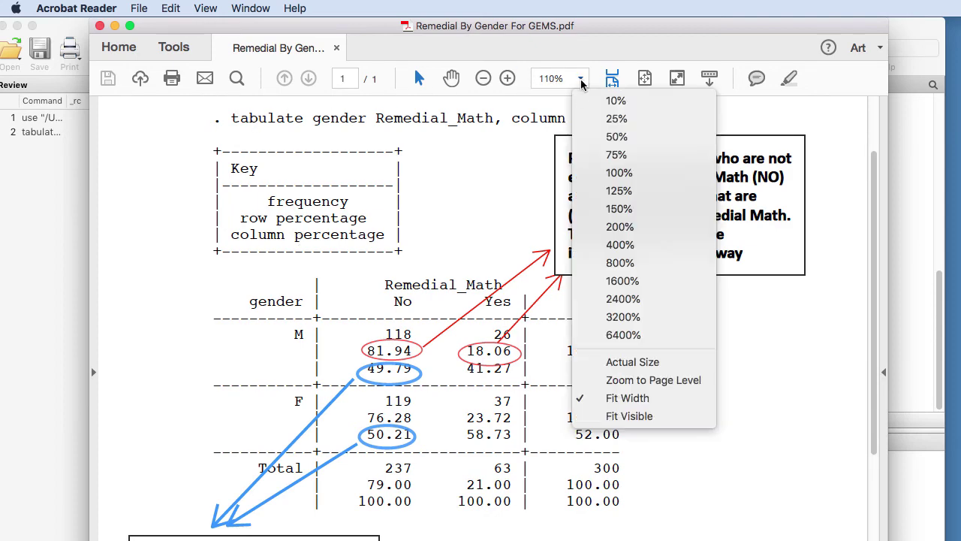
pyautogui.click(607, 180)
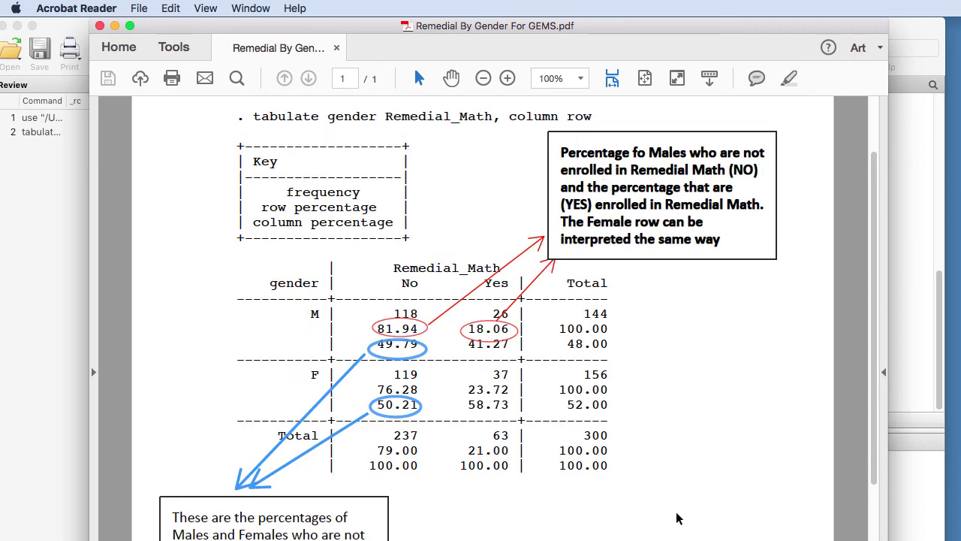
pyautogui.click(579, 80)
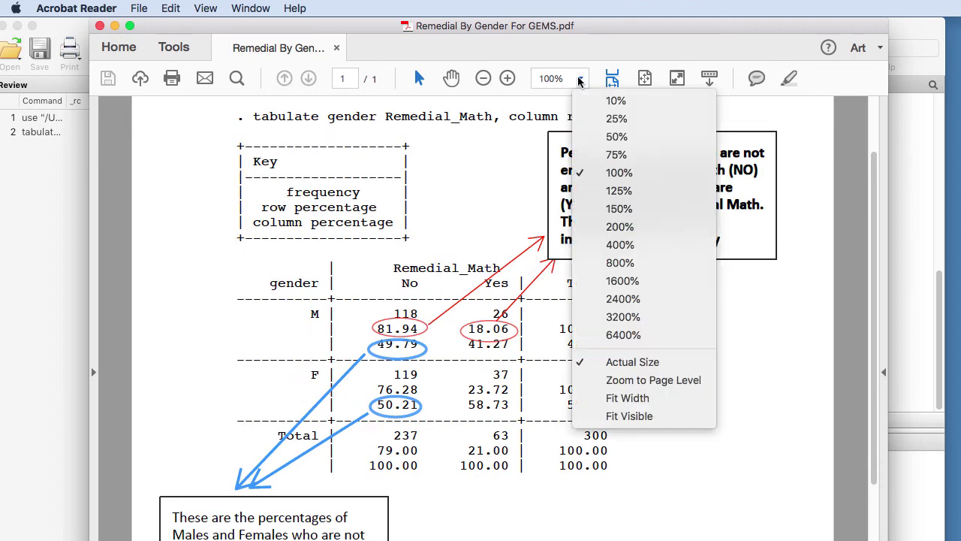
pyautogui.click(590, 157)
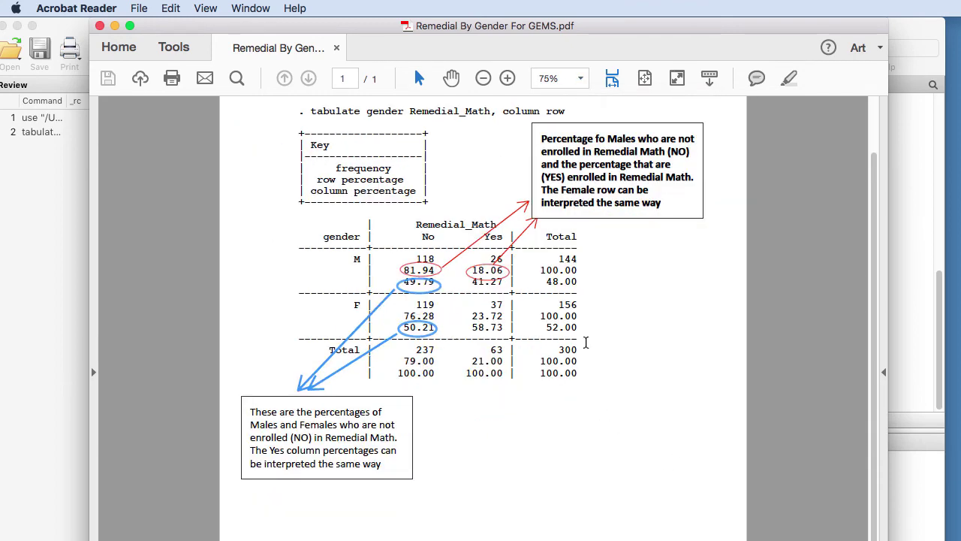
pyautogui.scroll(1, 632, 304)
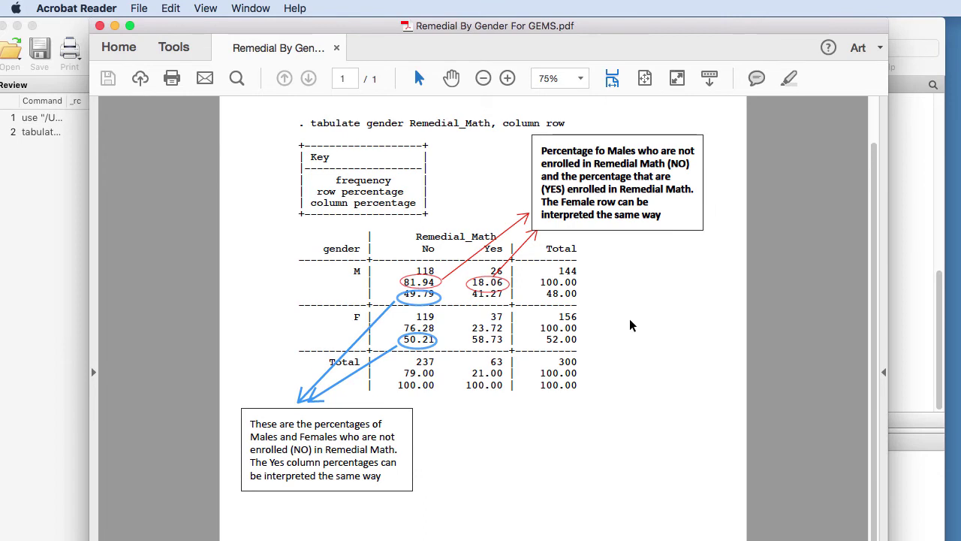